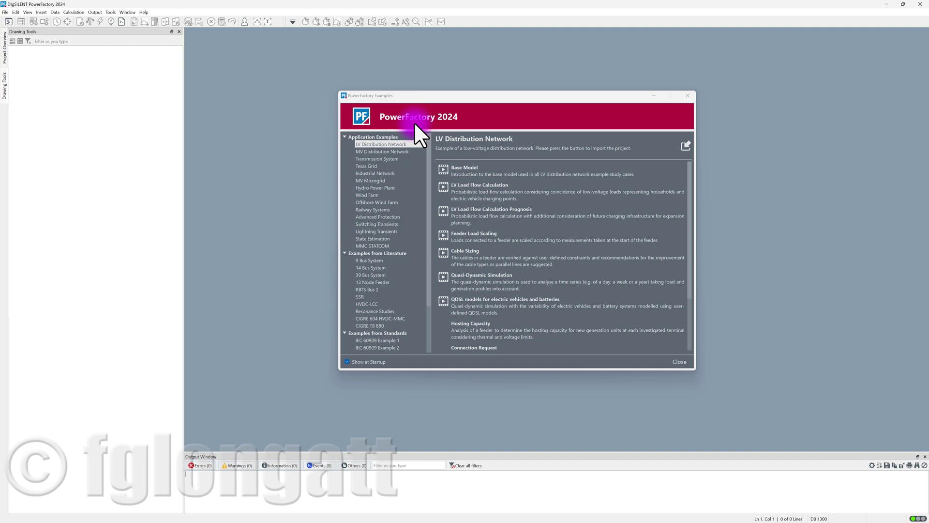
Step: Import the Wind Farm example project from the PowerFactory Examples list
left_click(373, 195)
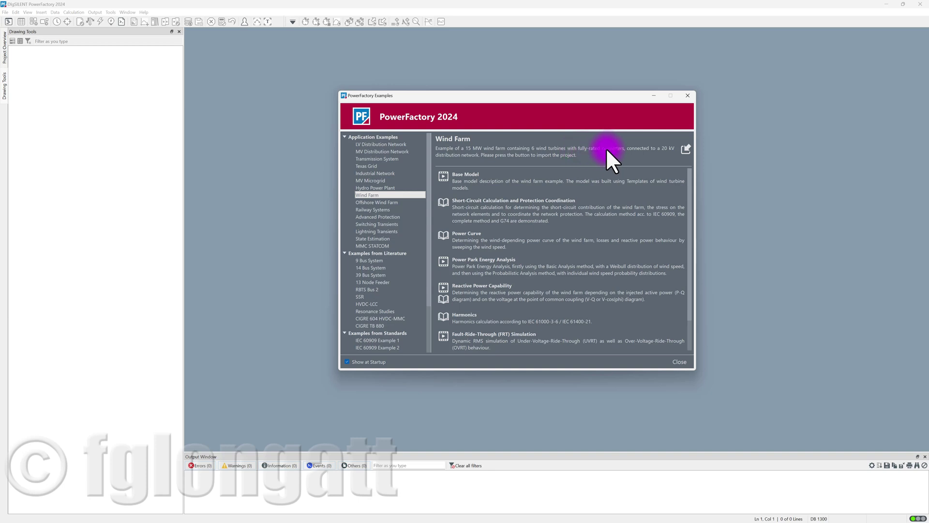
left_click(686, 149)
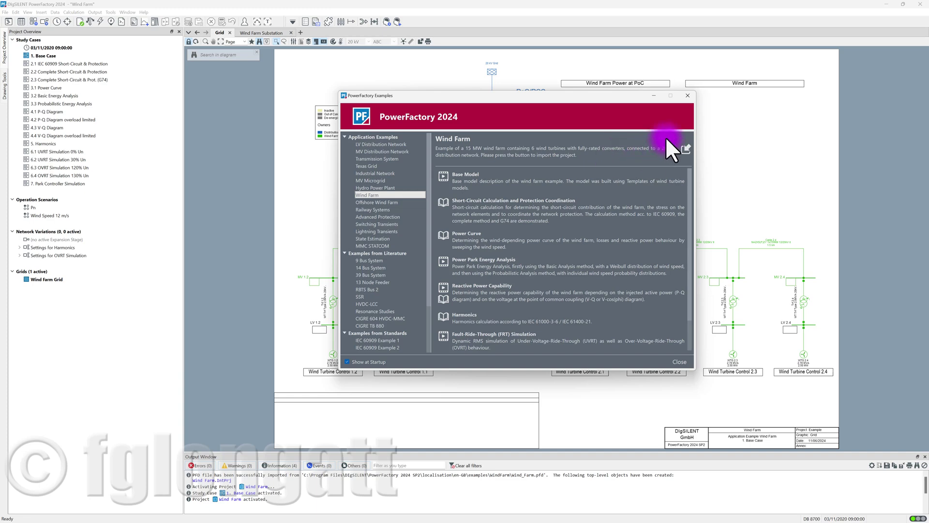
left_click(693, 95)
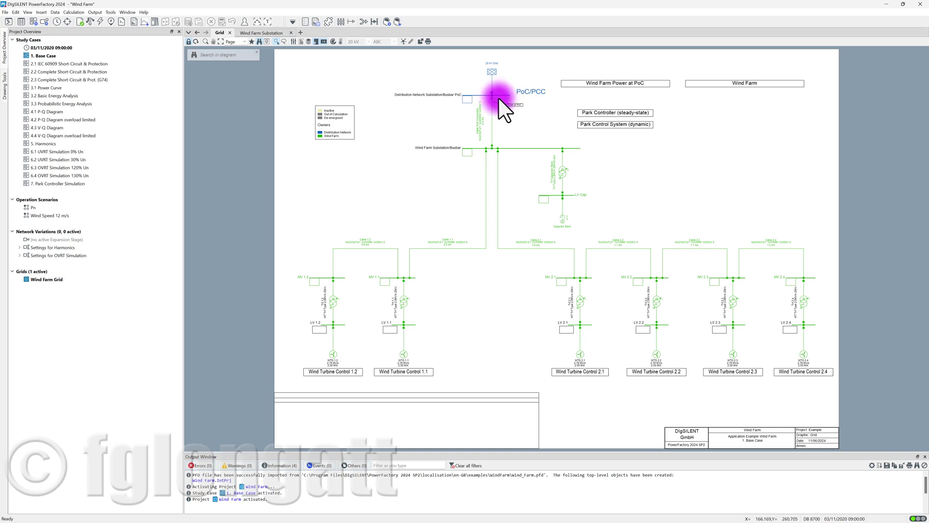
left_click(333, 359)
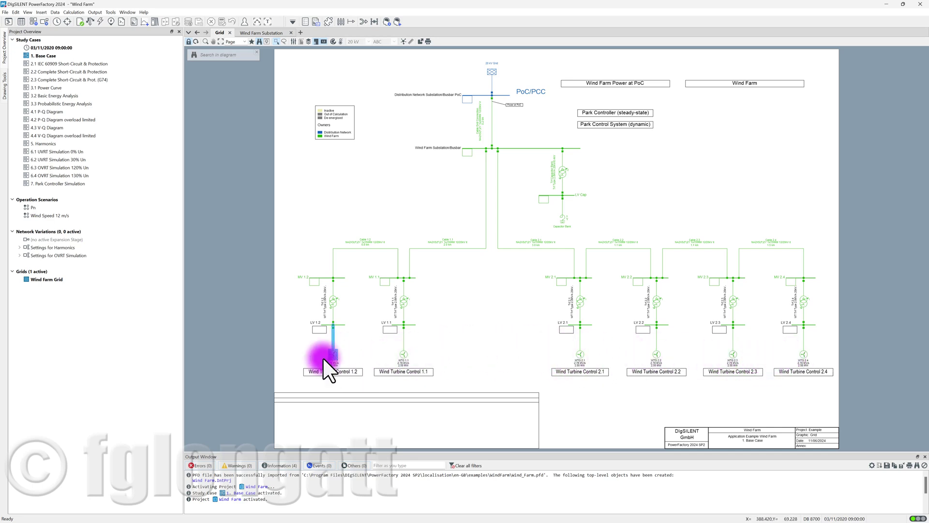
Step: Open WTG 1.1's data and list its models: Q-U Protection System and Wind Turbine Control 1.1
double_click(404, 358)
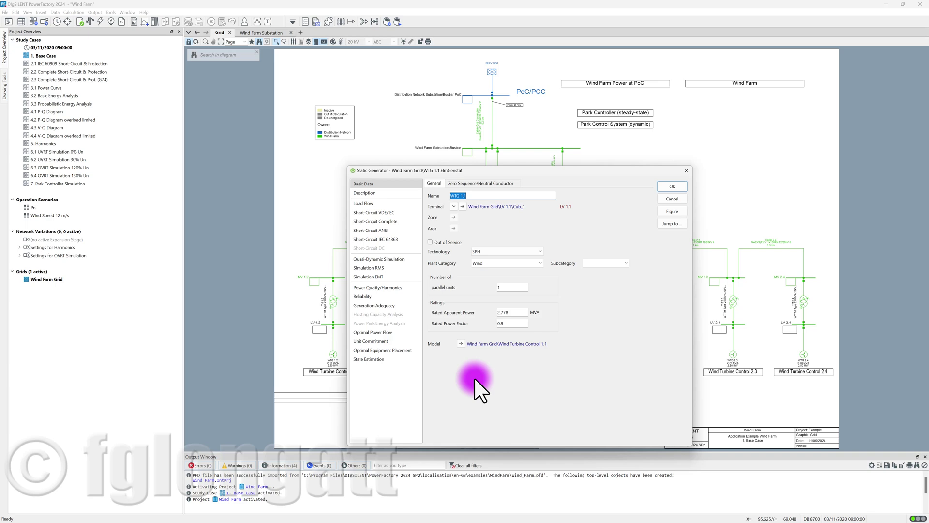
left_click(461, 344)
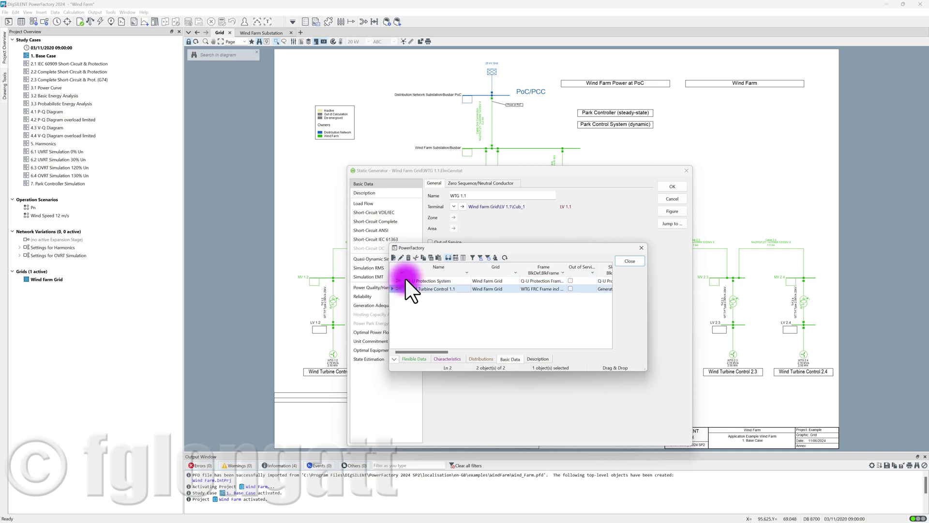
left_click(405, 280)
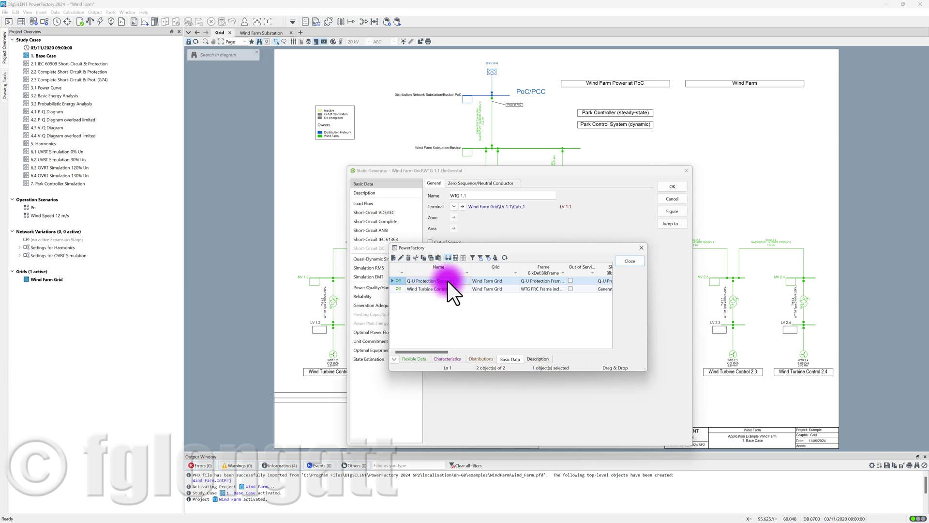
Step: Inspect Wind Turbine Control 1.1's slot definition, then close it and the model list
left_click(406, 289)
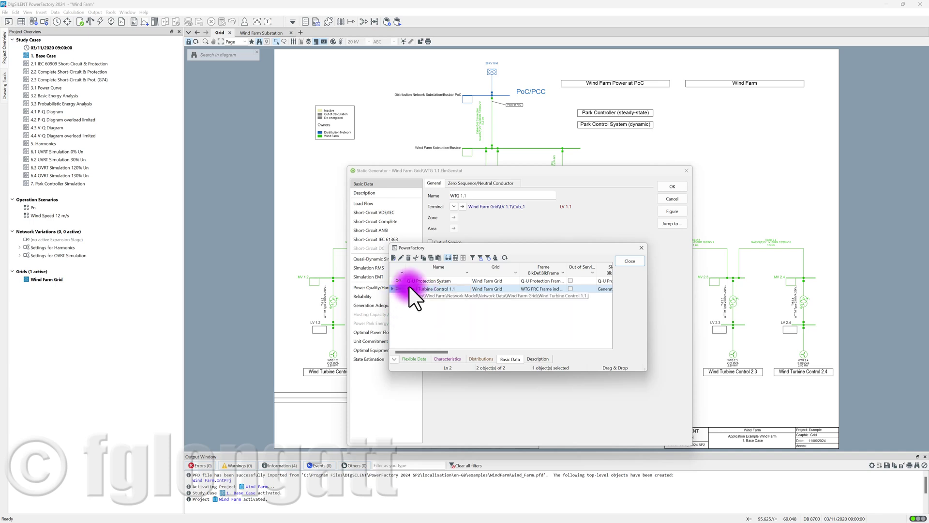
double_click(402, 291)
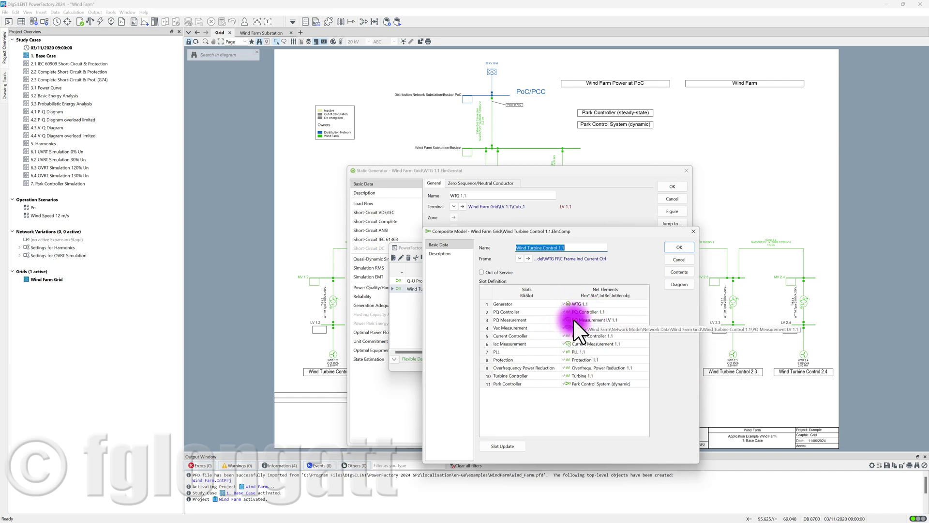
left_click(683, 248)
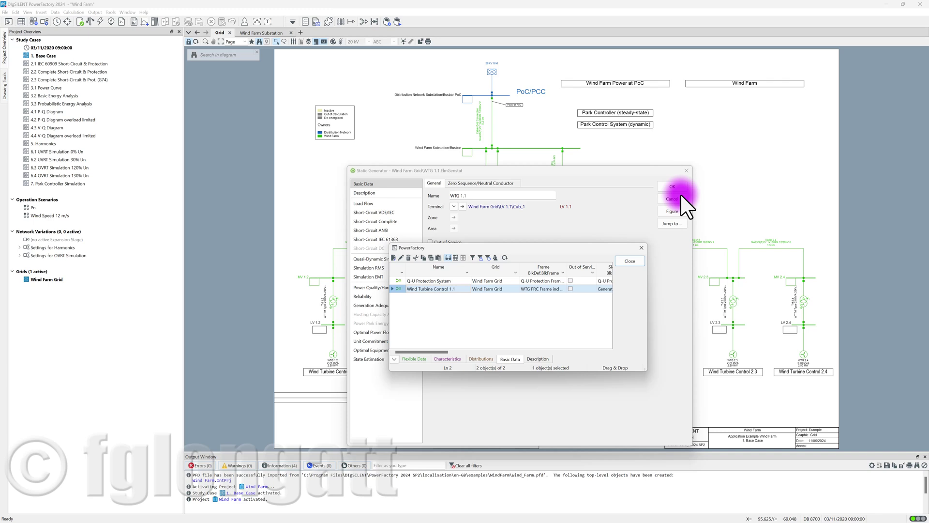
left_click(640, 263)
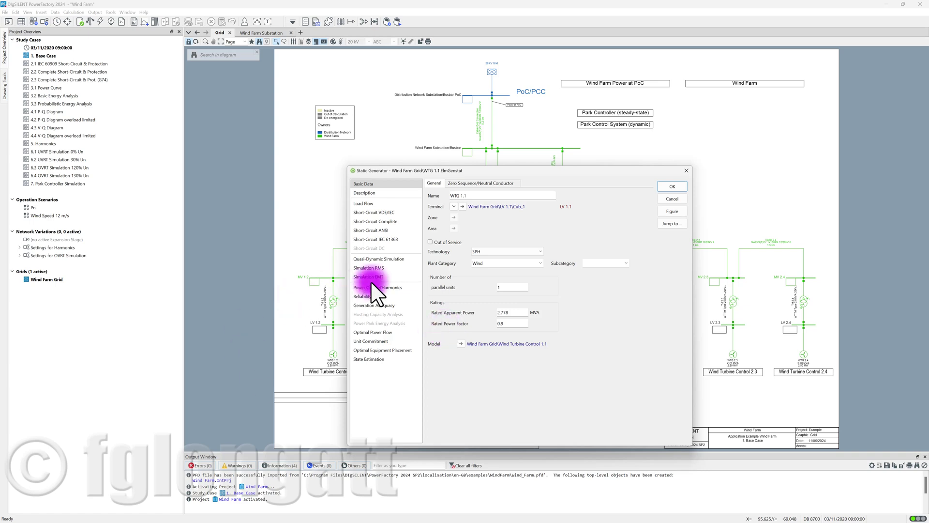
Step: Run RMS initial conditions (PoC: 14.54 MW, -4.64 Mvar) and unfreeze the diagram
left_click(671, 185)
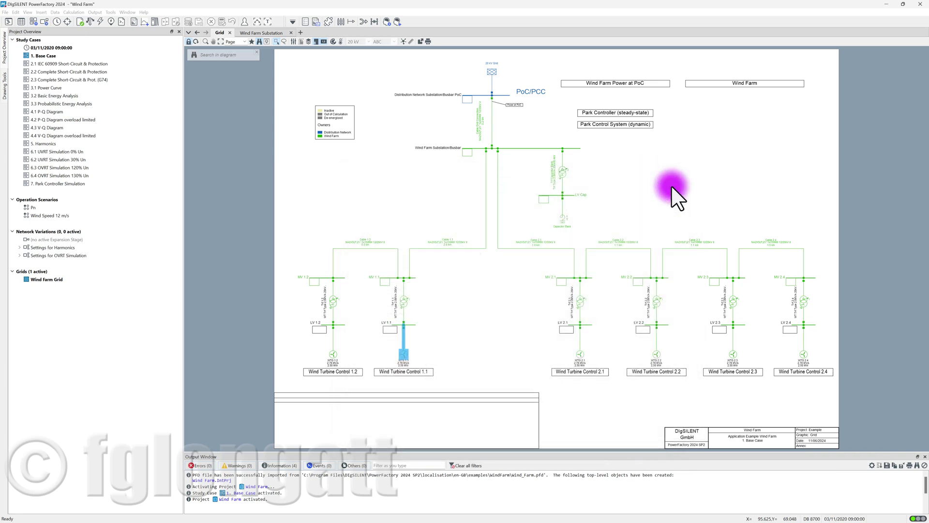
left_click(294, 20)
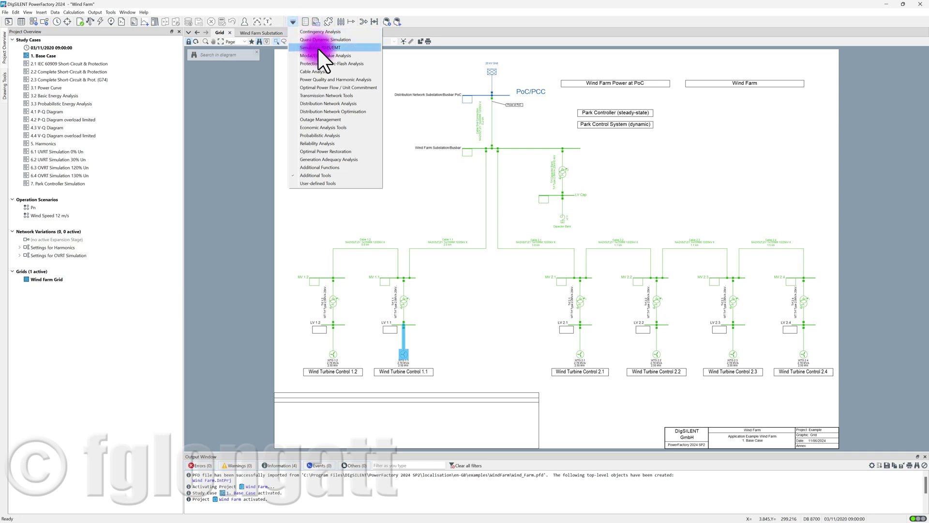
left_click(320, 47)
left_click(306, 21)
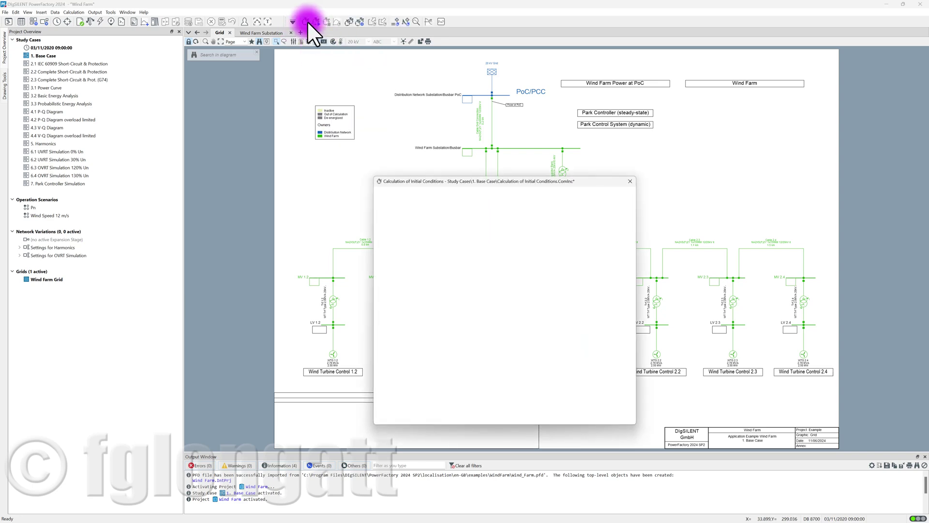
left_click(610, 196)
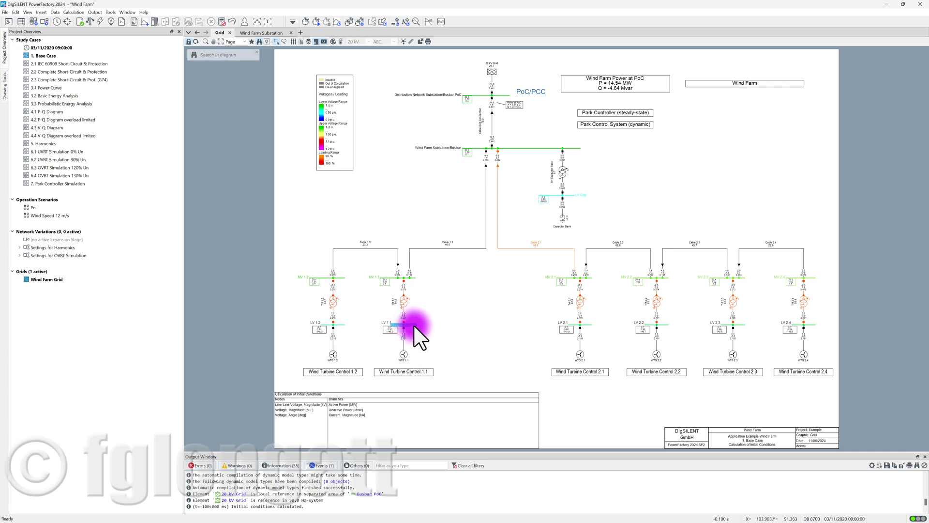
left_click(190, 42)
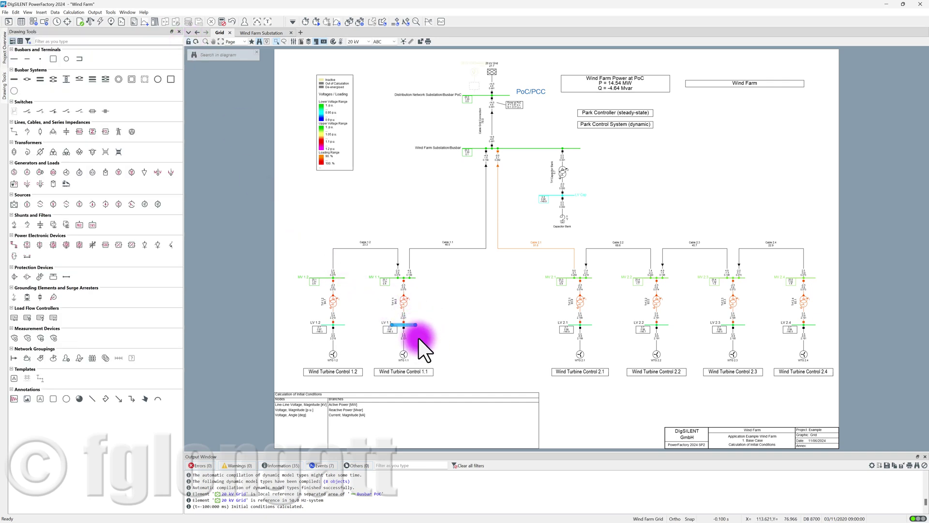
Step: Zoom in and drag the LV 1.1 busbar's right end to lengthen it
scroll(418, 337, "up", 3)
scroll(414, 324, "up", 3)
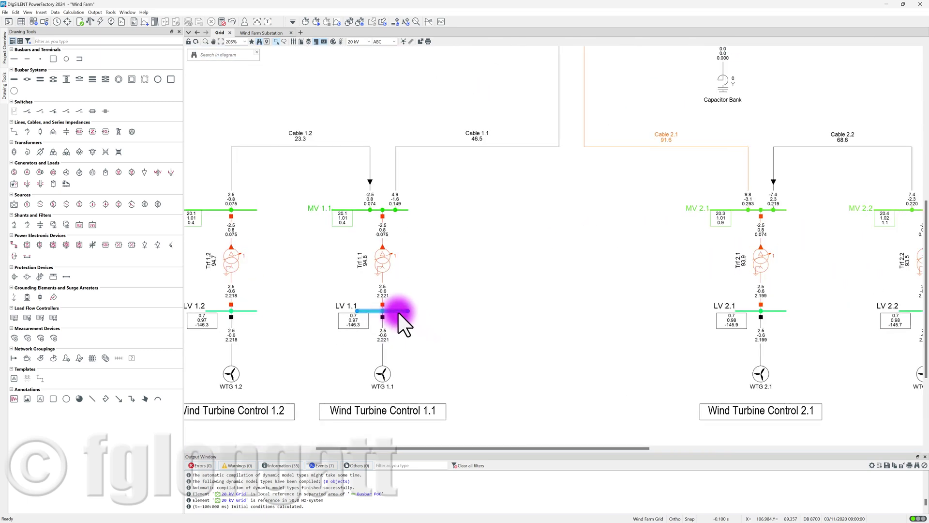
left_click(405, 310)
left_click_drag(407, 311, 446, 315)
mouse_move(380, 373)
left_mouse_down()
mouse_move(393, 341)
mouse_move(379, 378)
left_mouse_up()
Step: Copy WTG 1.1 and paste it as WTG 1.1(1) on the LV 1.1 busbar extension
right_click(381, 377)
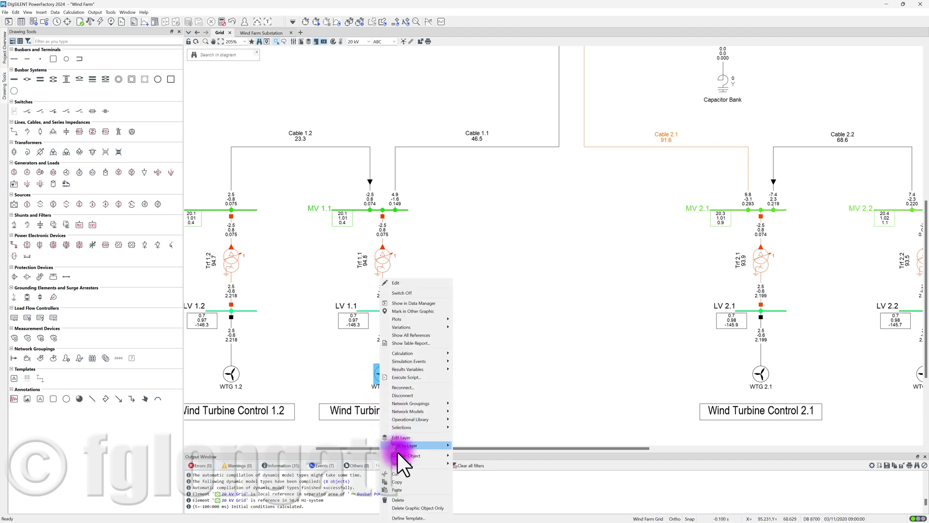
left_click(403, 474)
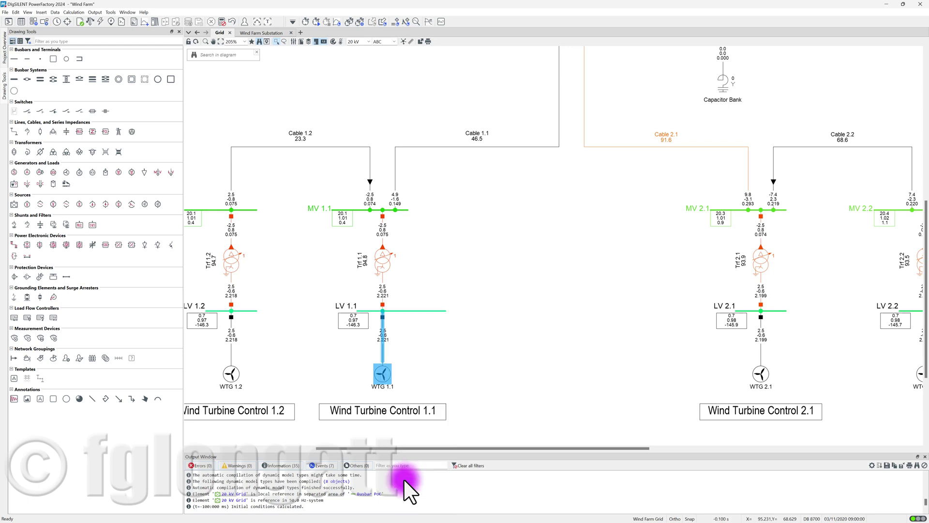
right_click(438, 346)
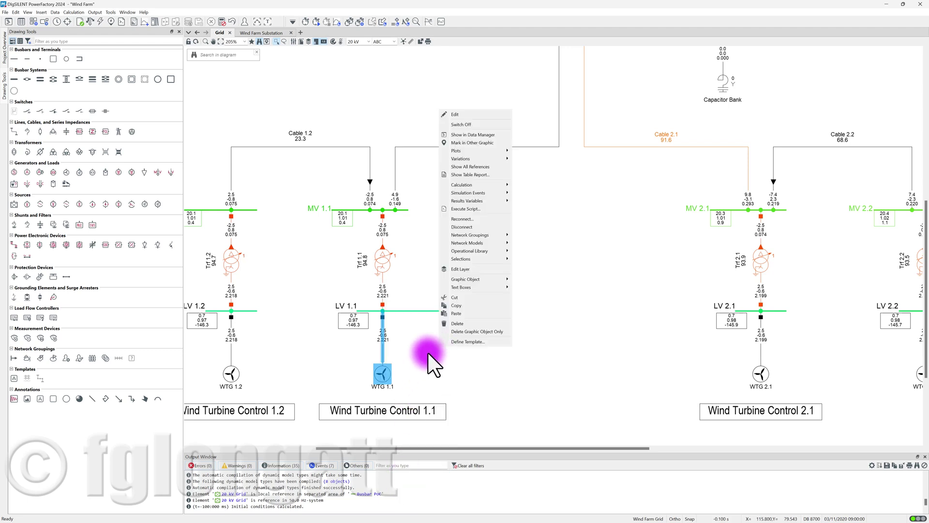
left_click(426, 356)
right_click(426, 356)
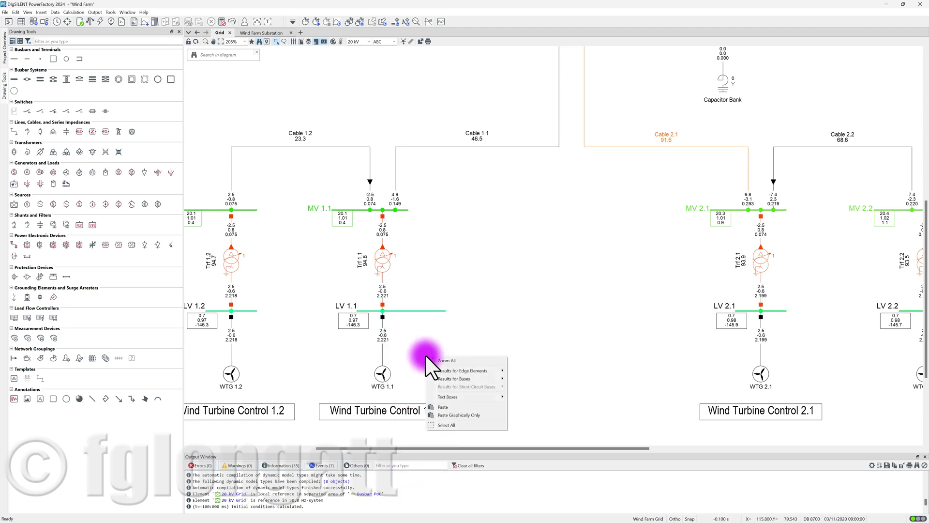
left_click(443, 408)
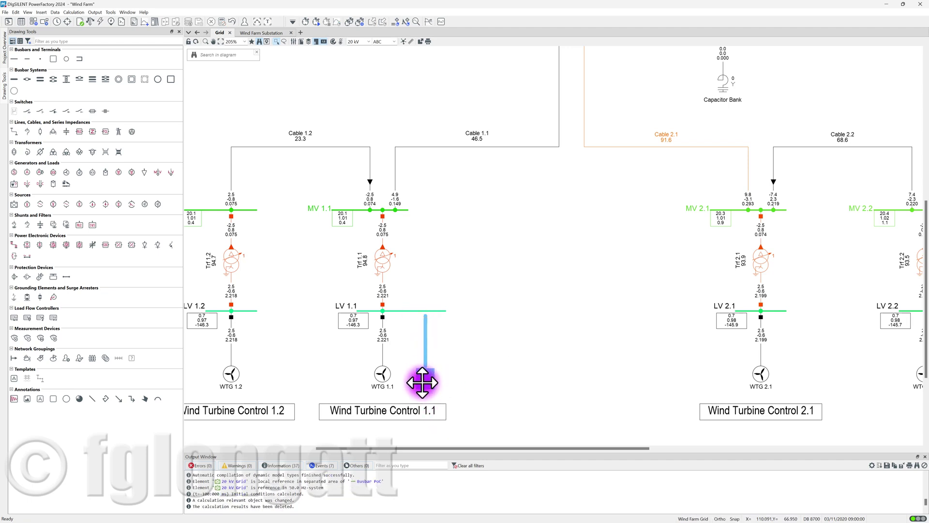
left_click(422, 380)
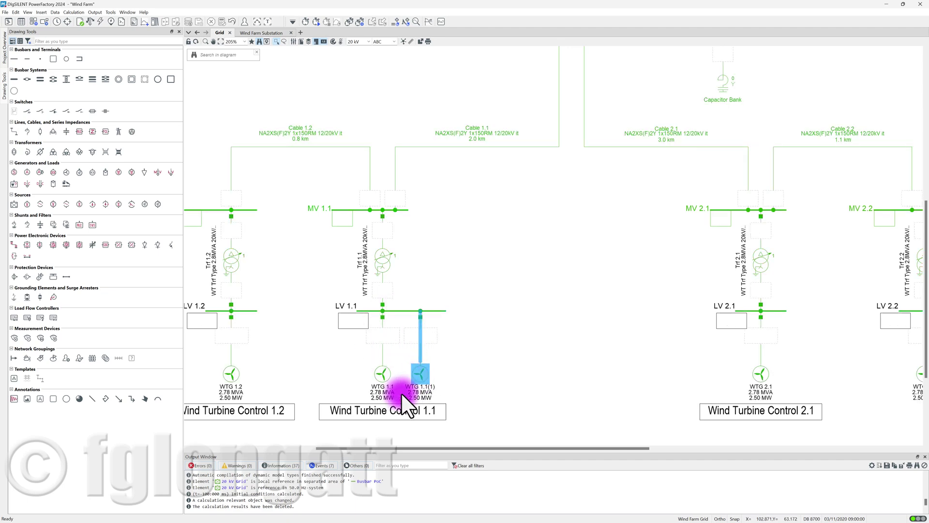
Step: Check WTG 1.1(1)'s data: 2.778 MVA, power factor 0.9, no model assigned
double_click(416, 378)
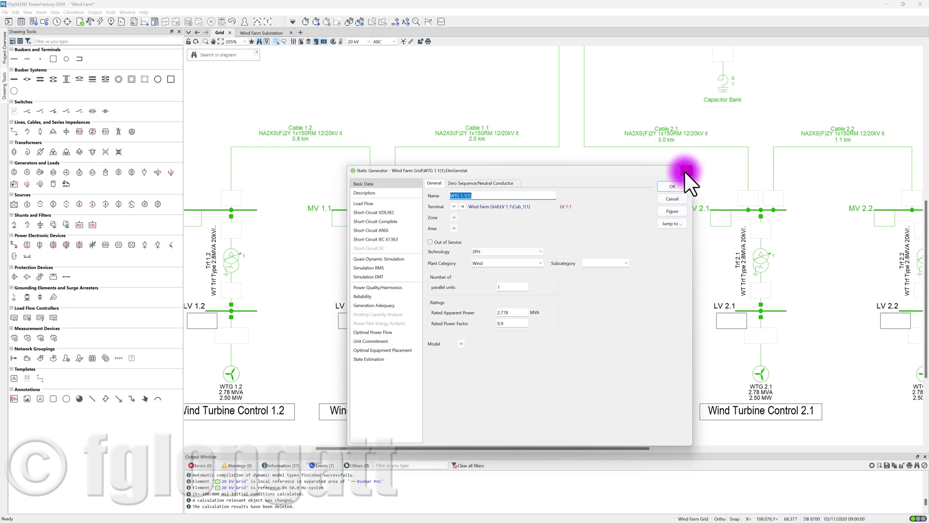
left_click(682, 186)
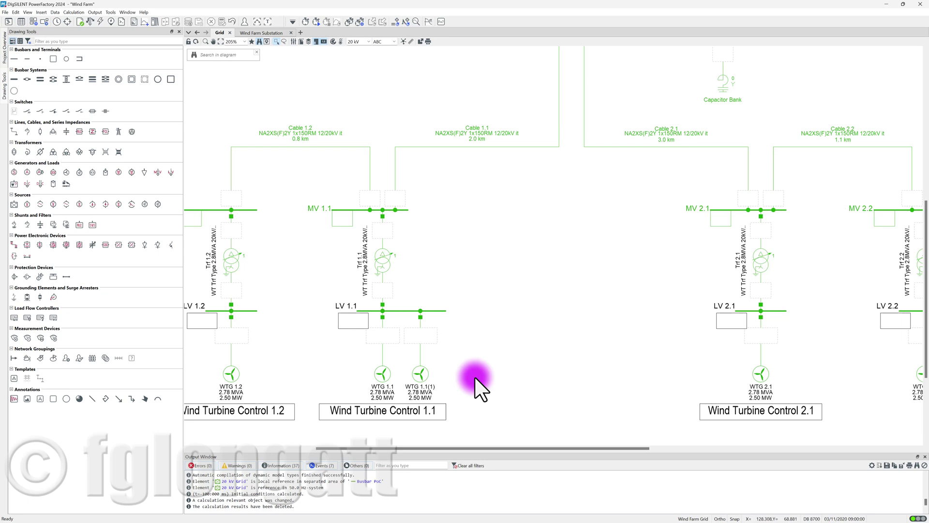
Step: Compare the Model fields of WTG 1.1(1) and the original WTG 1.1
left_click(419, 376)
double_click(419, 376)
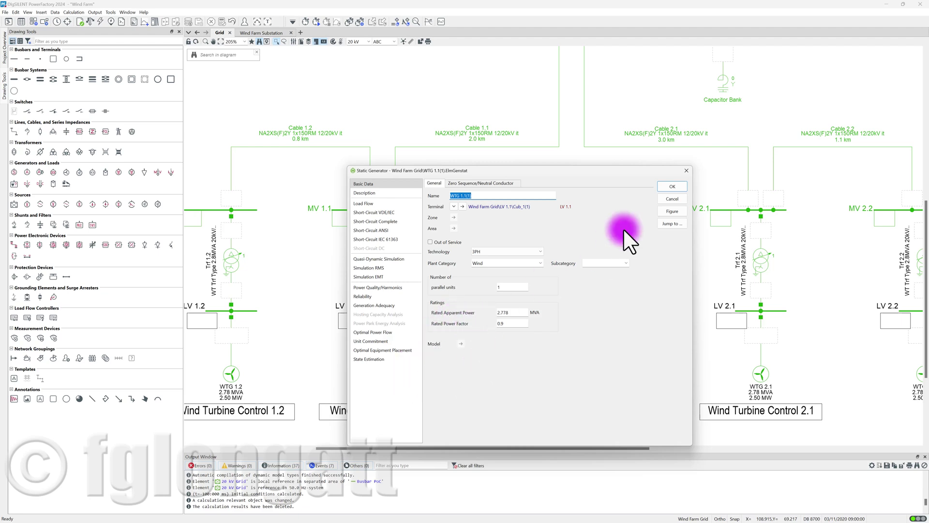
left_click(685, 169)
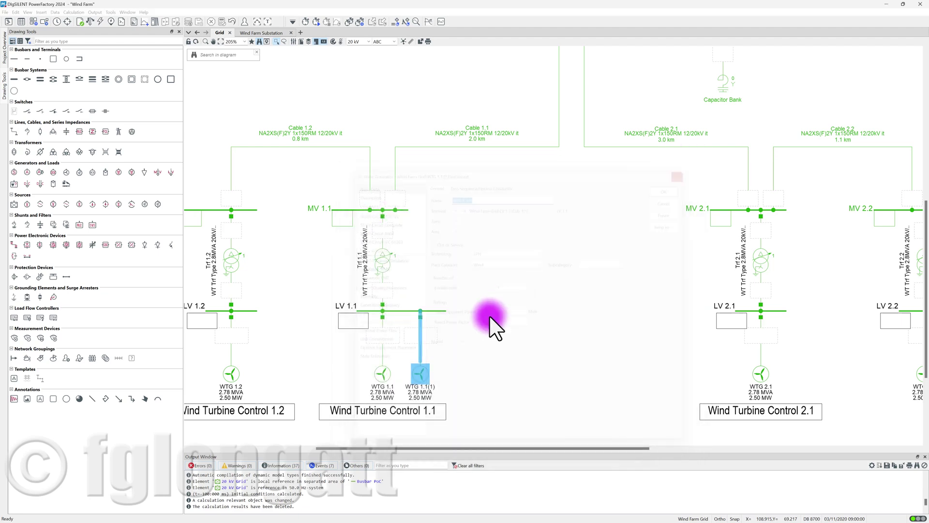
left_click(382, 375)
double_click(381, 375)
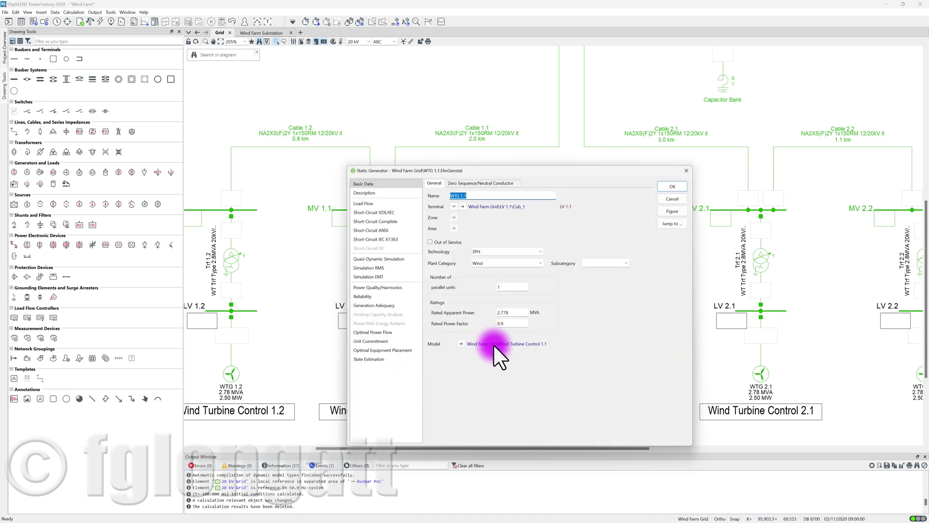
left_click(686, 170)
Step: Recheck WTG 1.1(1)'s empty Model field and reopen its generator data
left_click(423, 374)
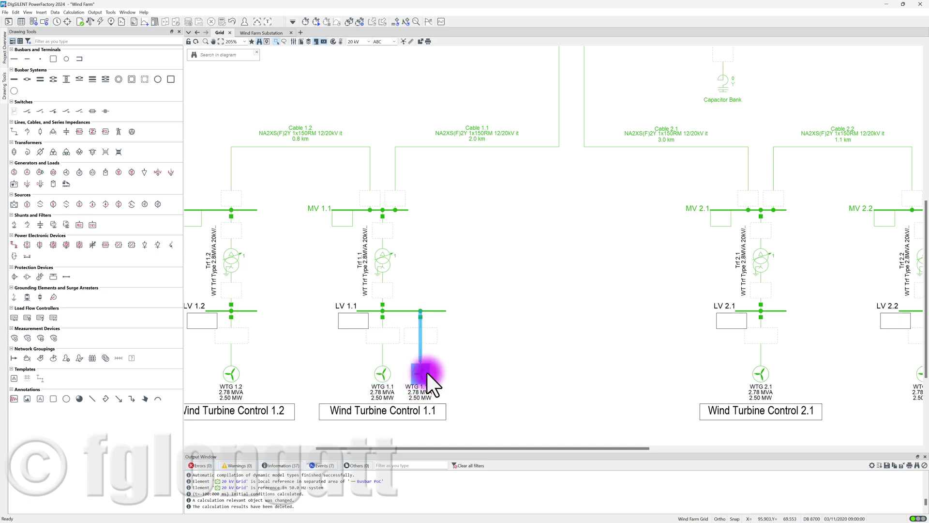
double_click(426, 380)
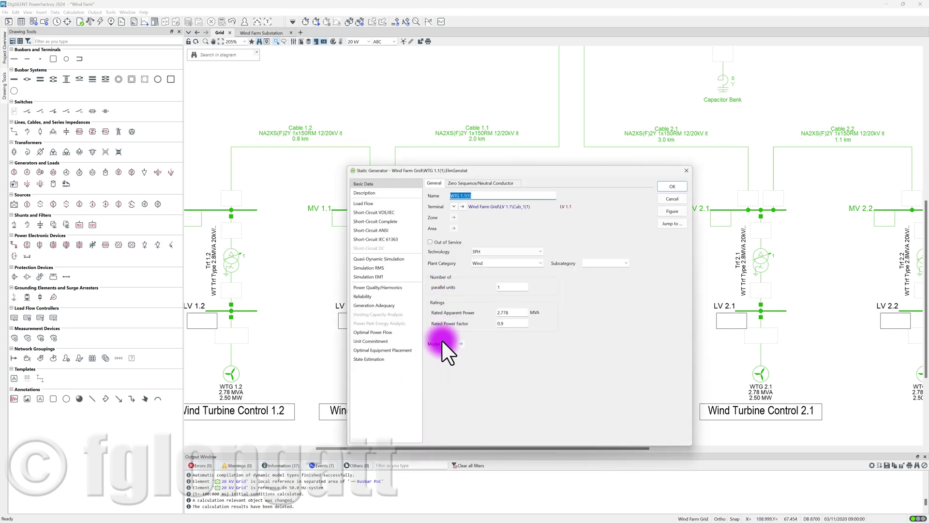
left_click(683, 169)
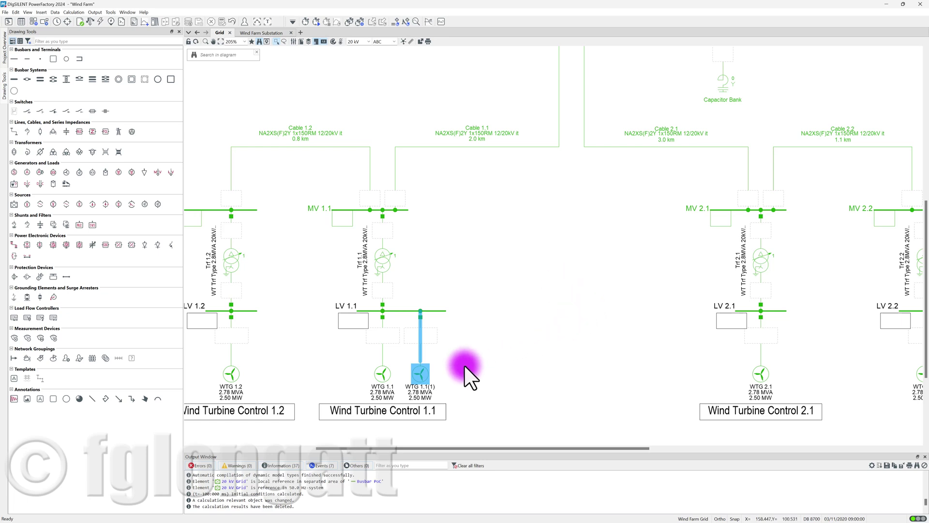
double_click(426, 377)
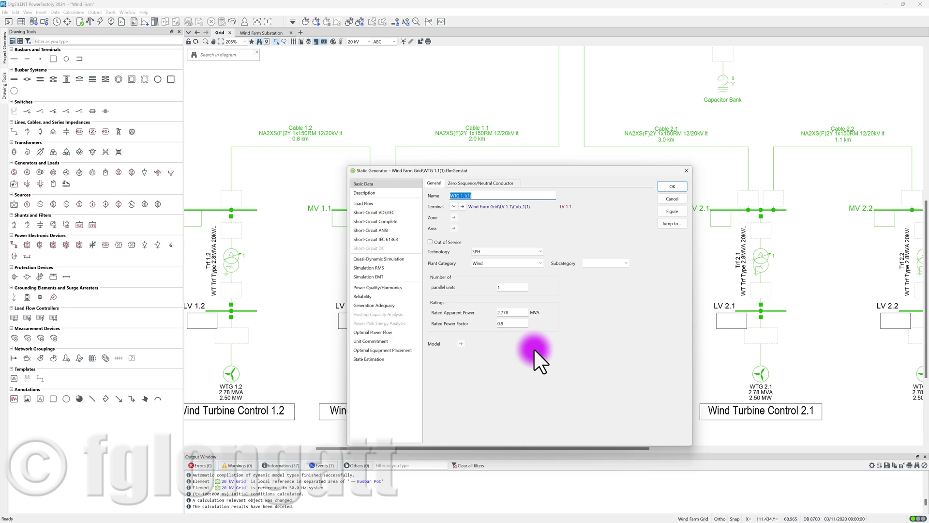
Step: Close WTG 1.1(1)'s Static Generator dialog with OK, leaving it unchanged
left_click(671, 186)
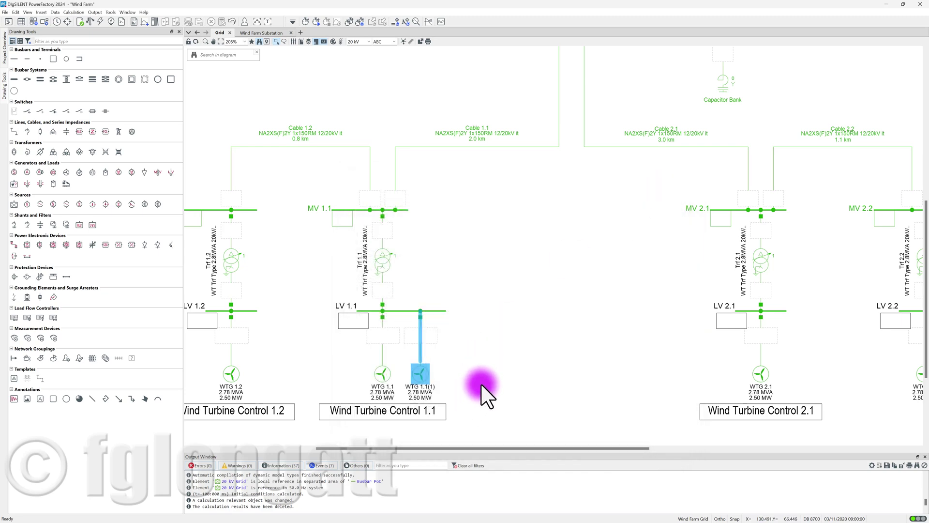